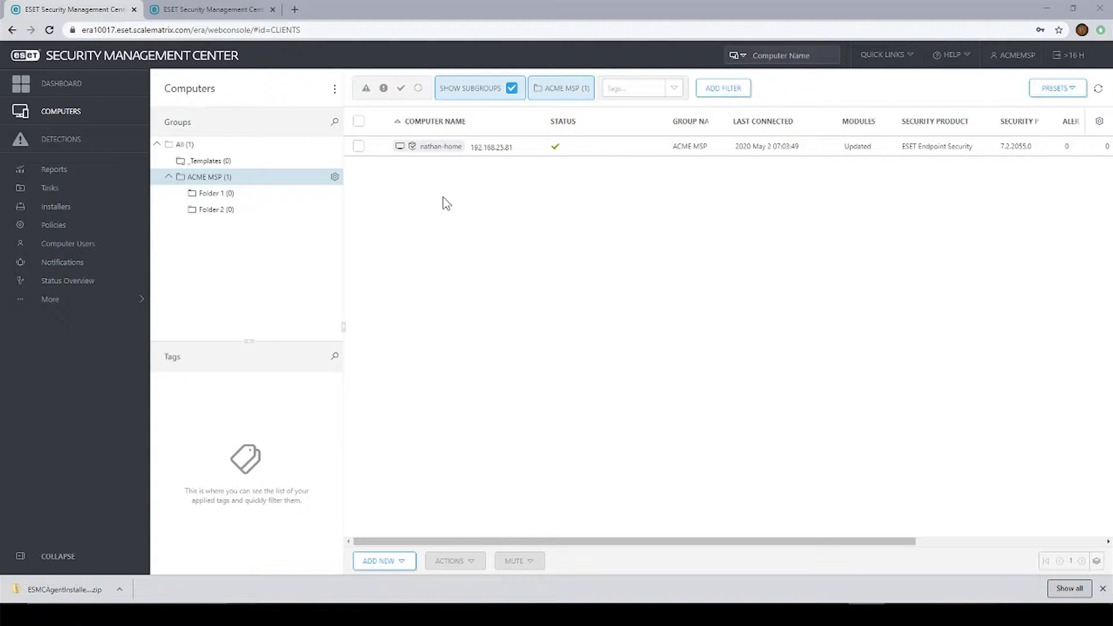
# Open nathan-home's action menu and look through its Scan and Reboot submenus.
pyautogui.click(441, 152)
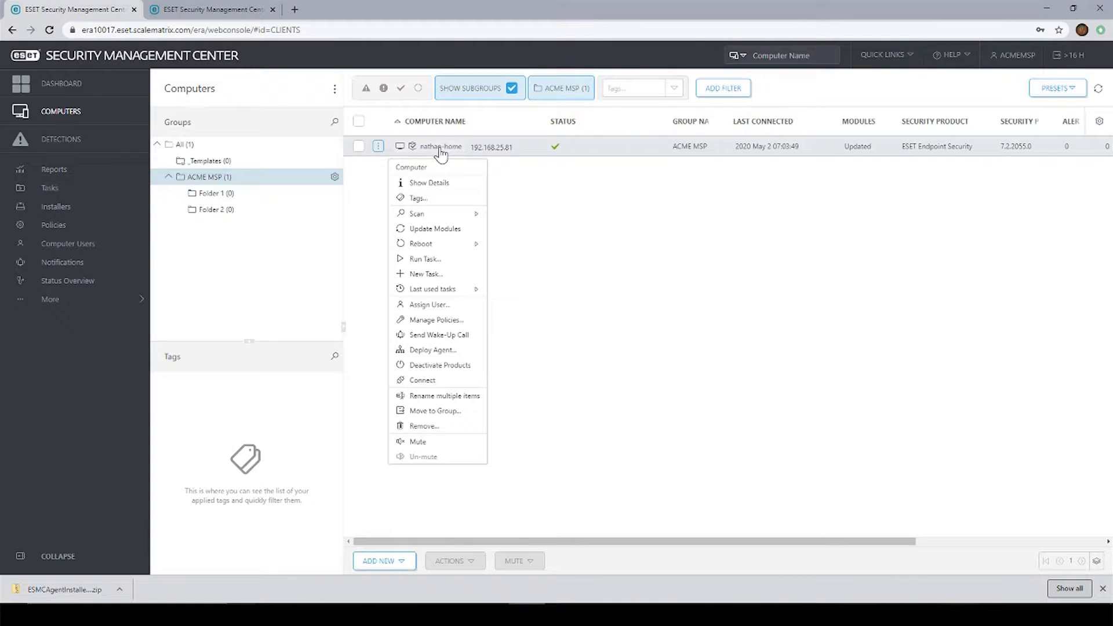
pyautogui.moveTo(455, 215)
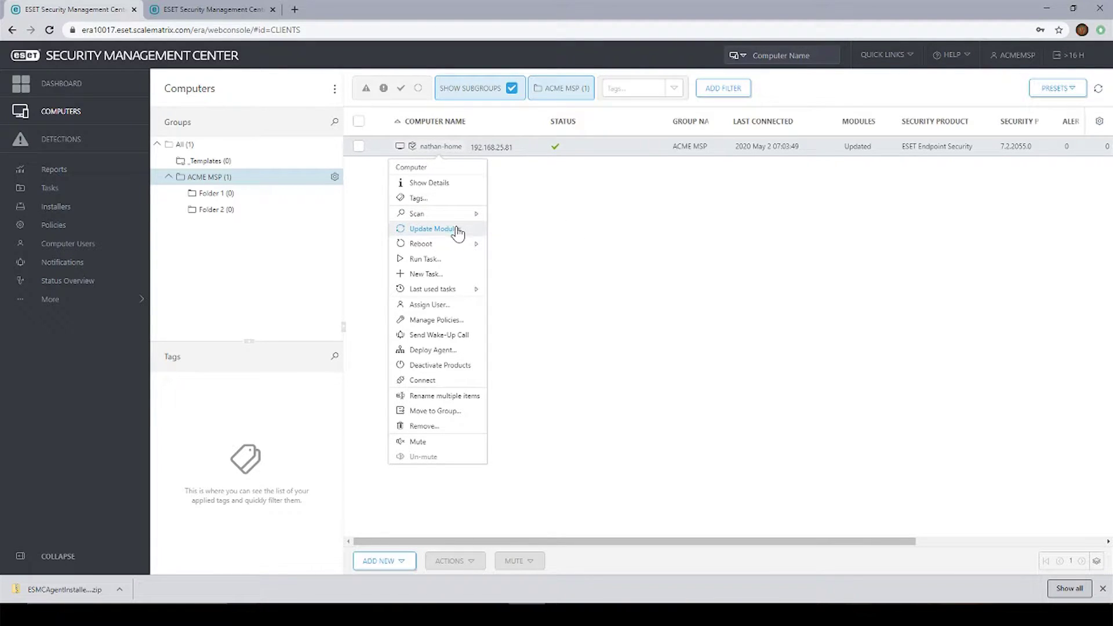
pyautogui.moveTo(467, 249)
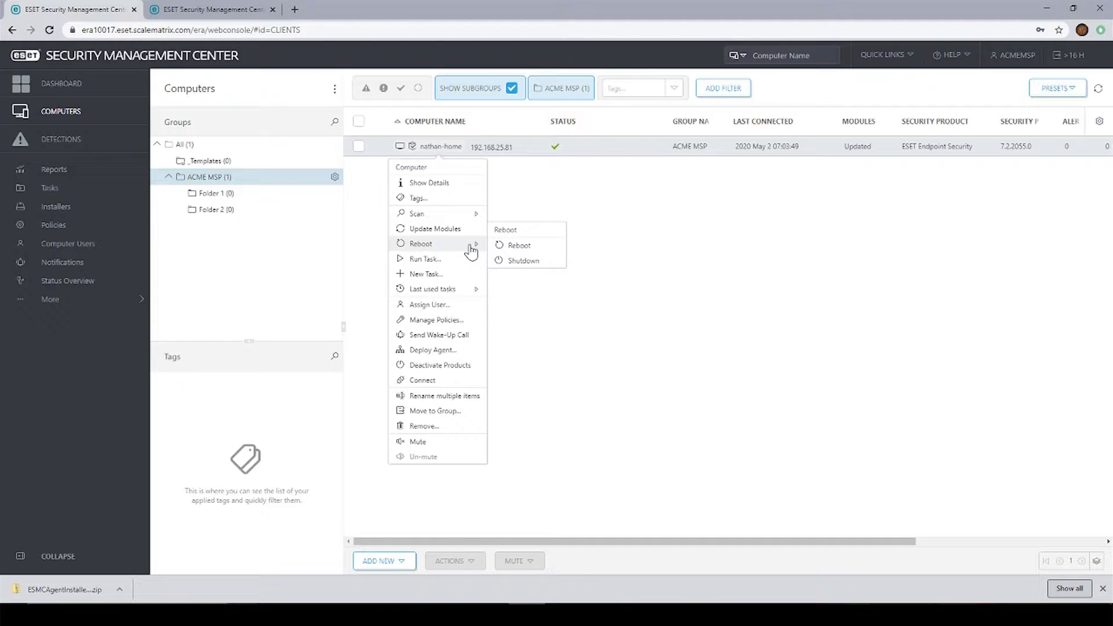
# Tick nathan-home's checkbox and browse the ACTIONS menu for the marked computer.
pyautogui.click(564, 329)
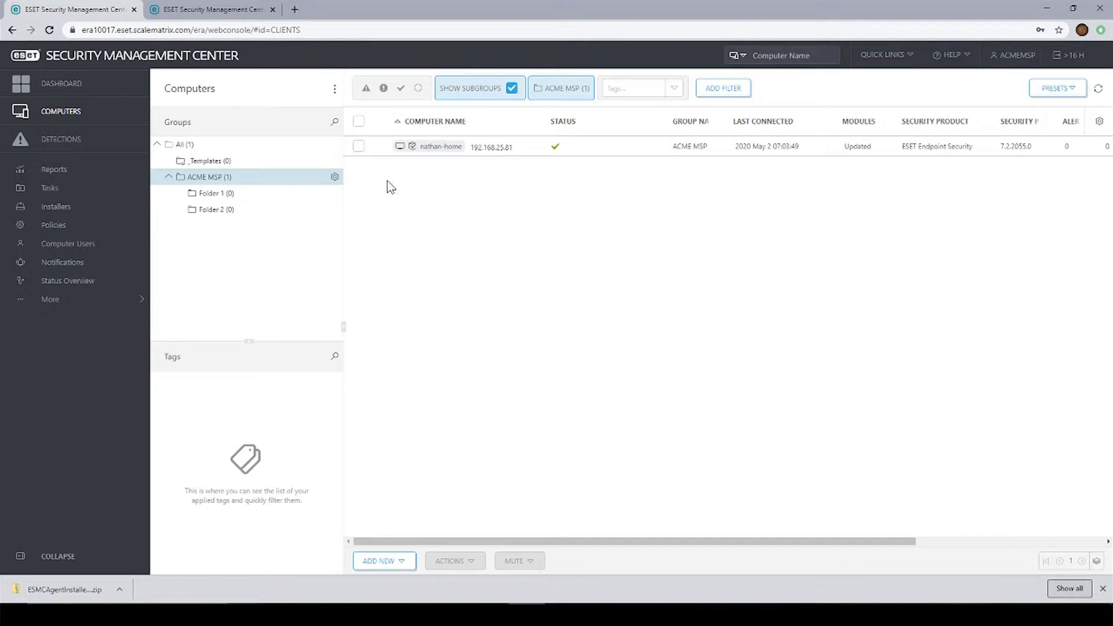
pyautogui.click(359, 146)
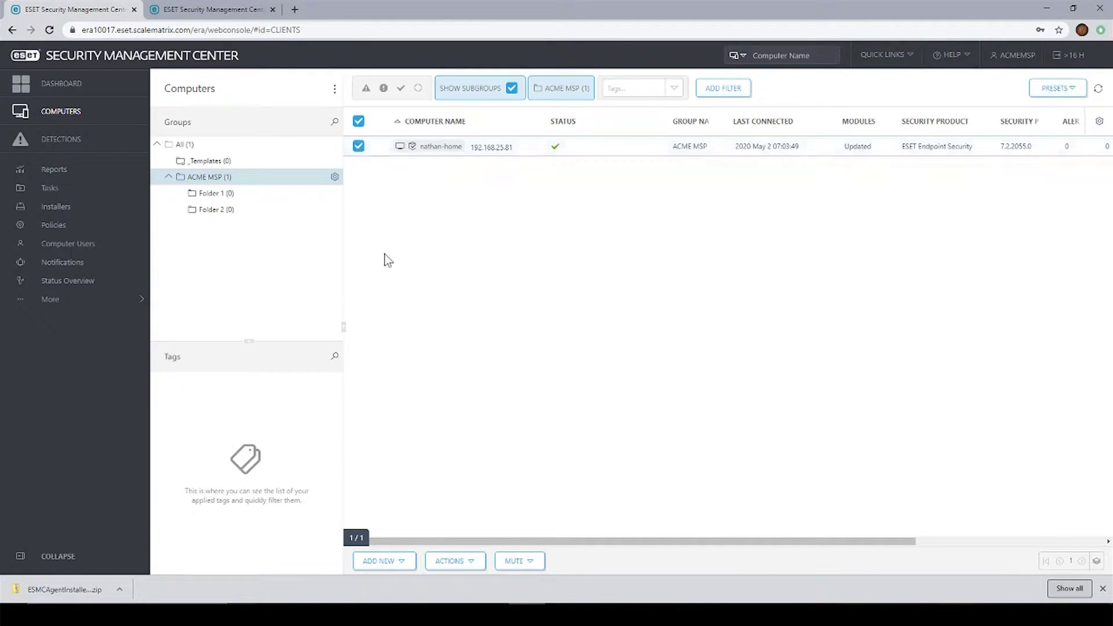
pyautogui.click(452, 560)
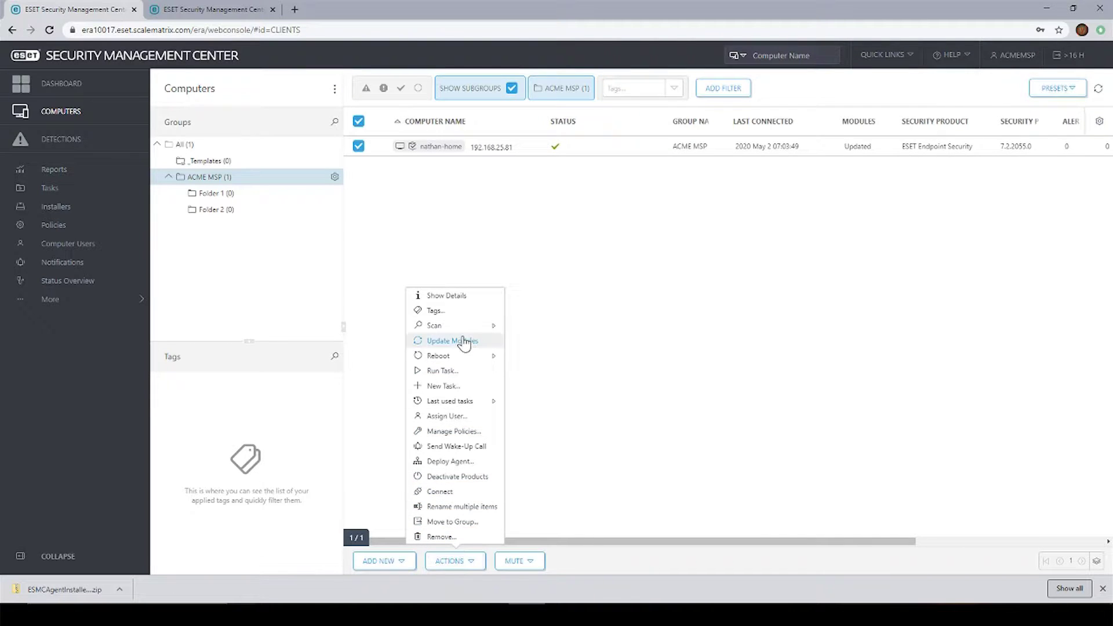
pyautogui.moveTo(465, 357)
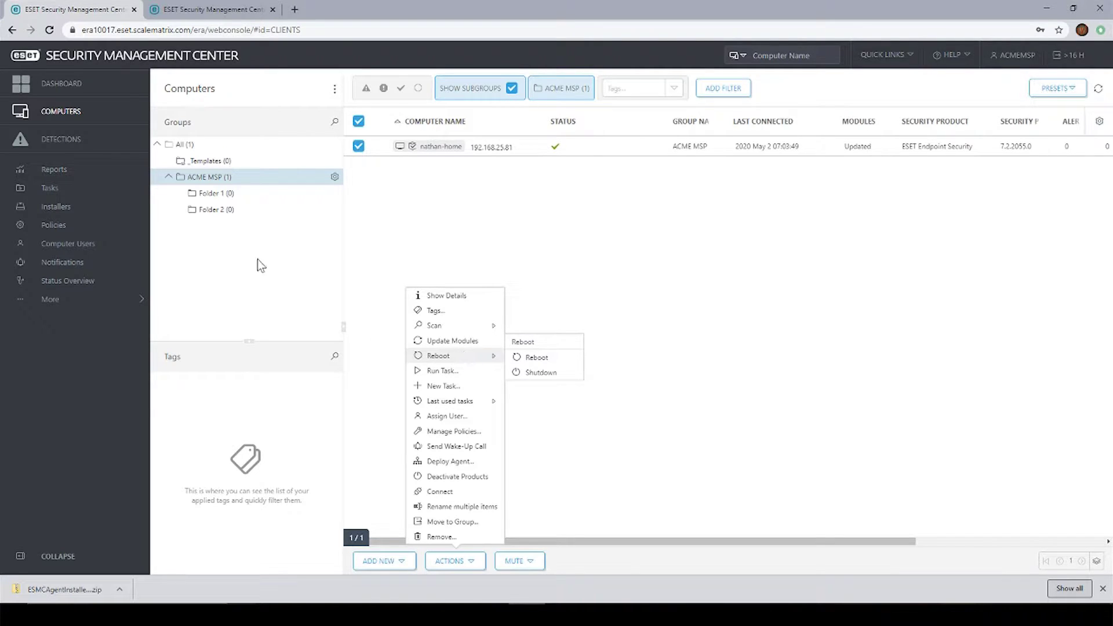
# Browse the ACME MSP gear menu, then reopen nathan-home's actions and choose New Task.
pyautogui.click(334, 176)
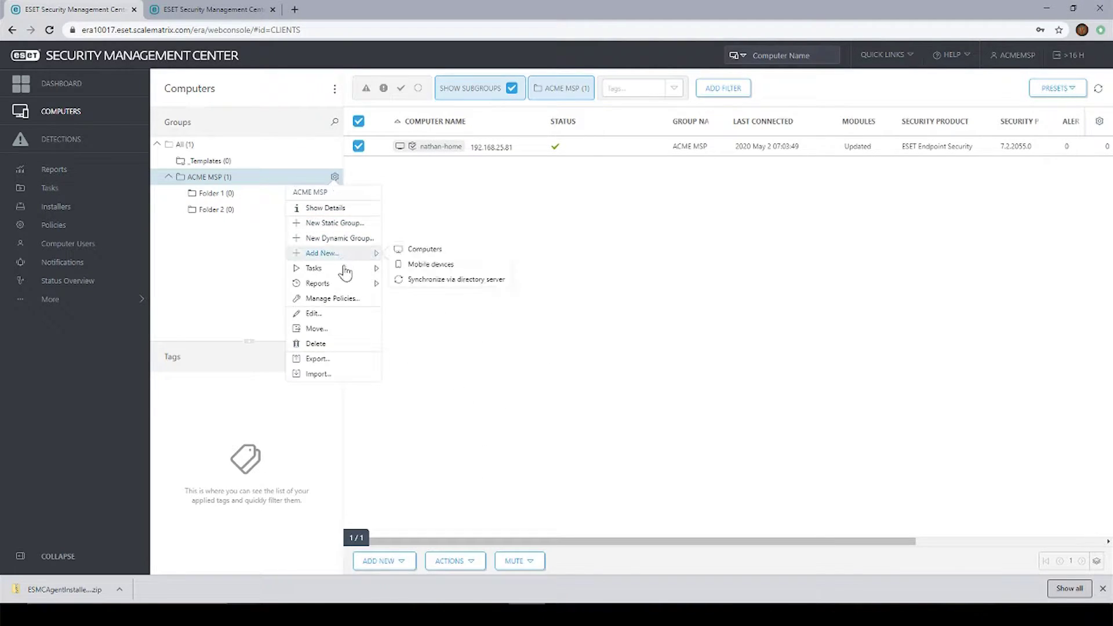
pyautogui.moveTo(365, 283)
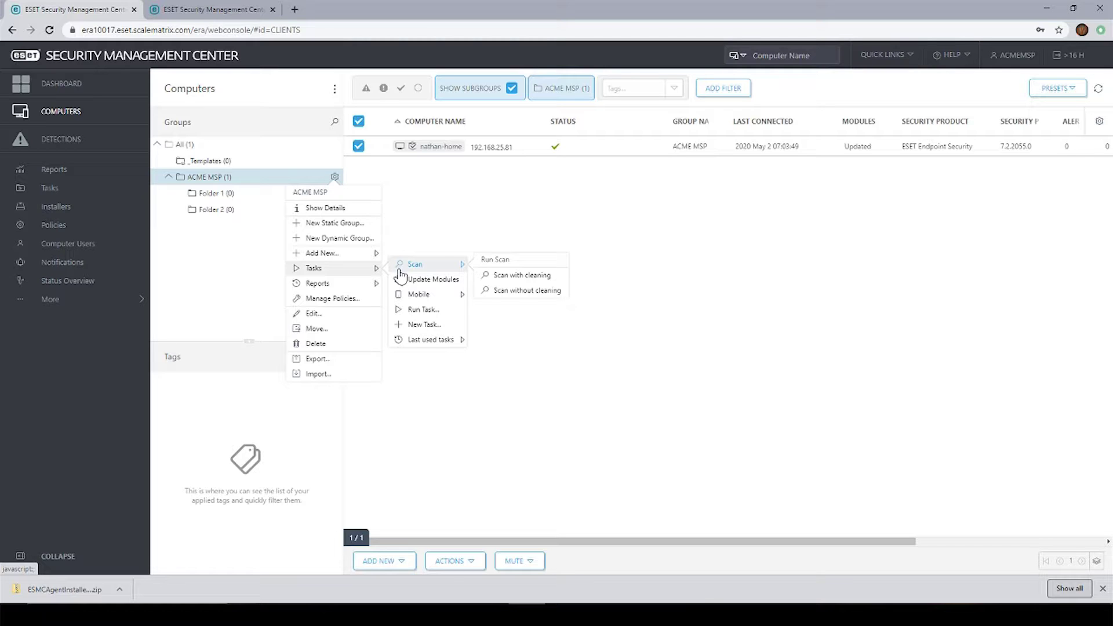
pyautogui.click(523, 200)
pyautogui.click(438, 150)
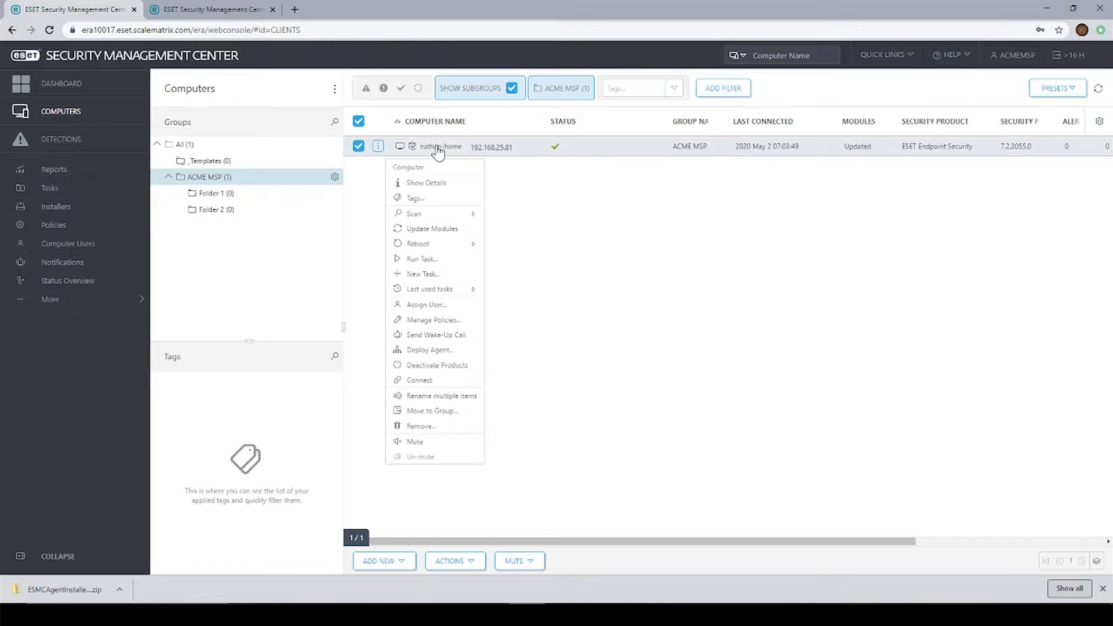
pyautogui.click(432, 278)
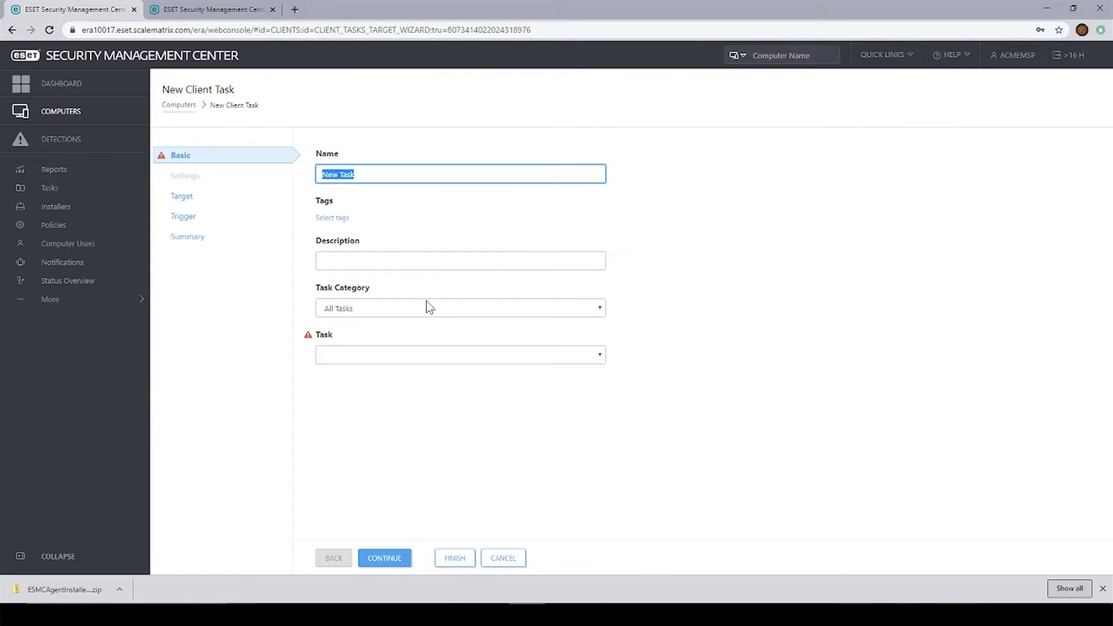
# Set the new client task type to Product Activation and continue to its settings.
pyautogui.click(418, 349)
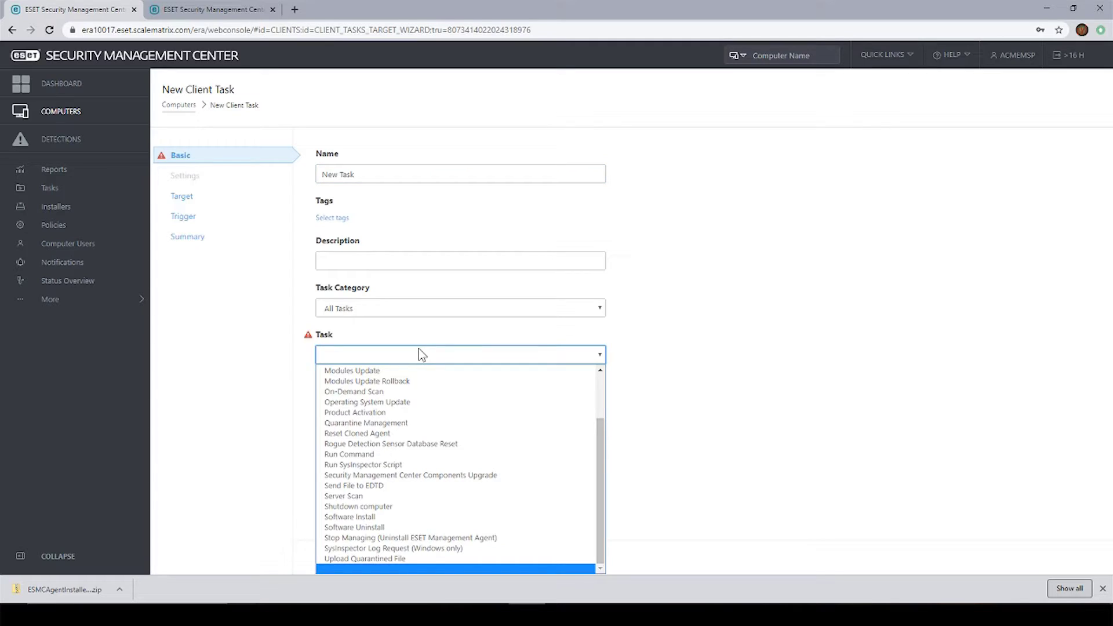
pyautogui.click(417, 413)
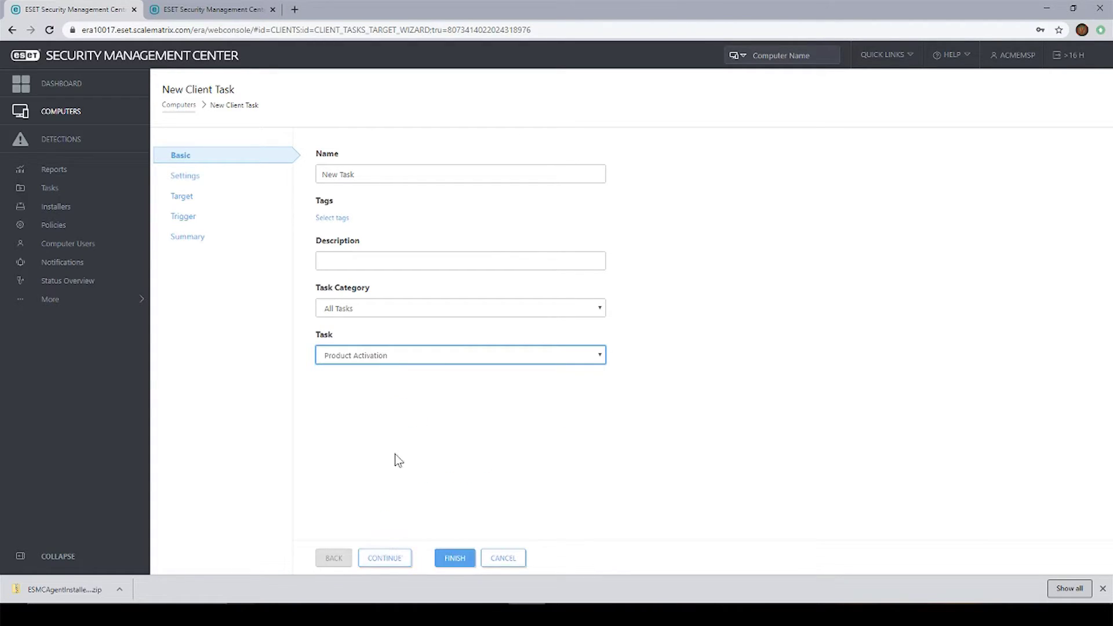
pyautogui.click(385, 559)
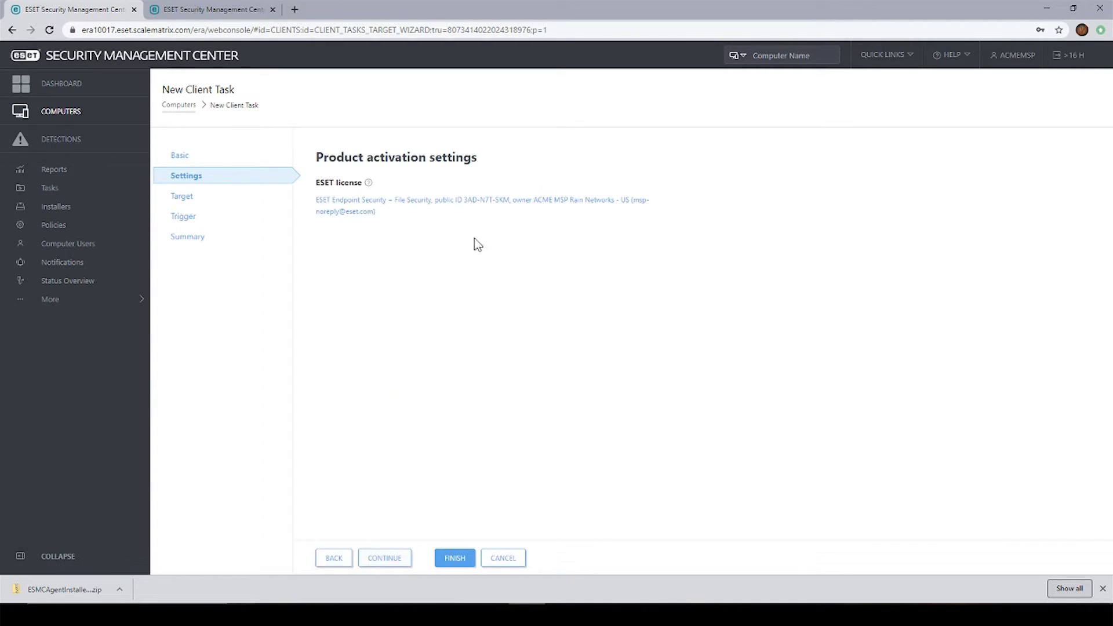
# Cancel the ESET license selection and return to the Basic step's Task dropdown.
pyautogui.click(486, 202)
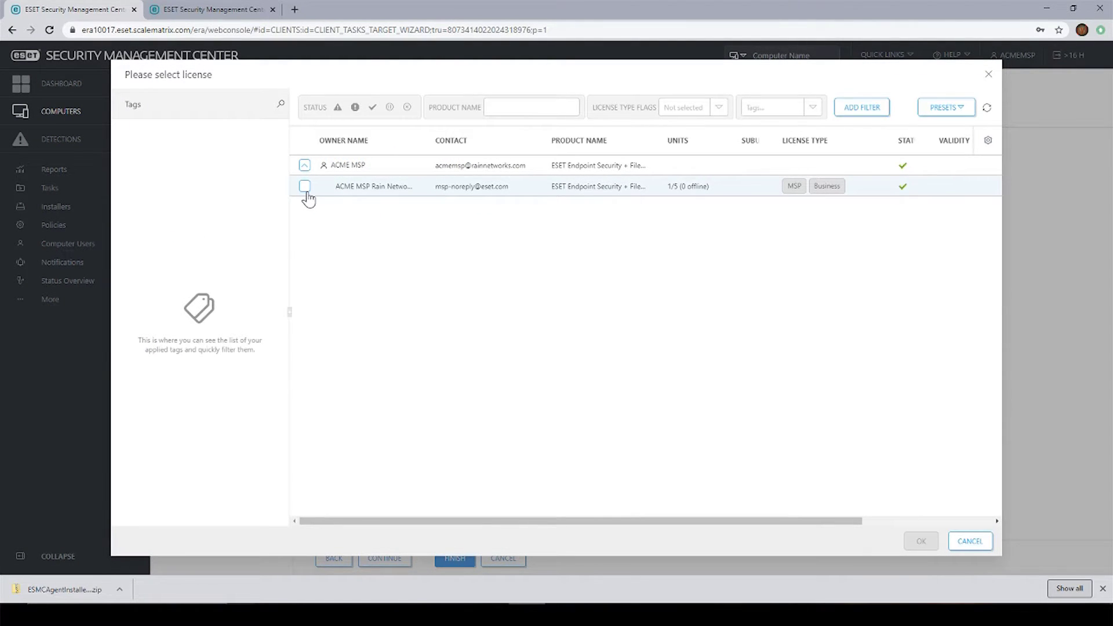
pyautogui.click(970, 541)
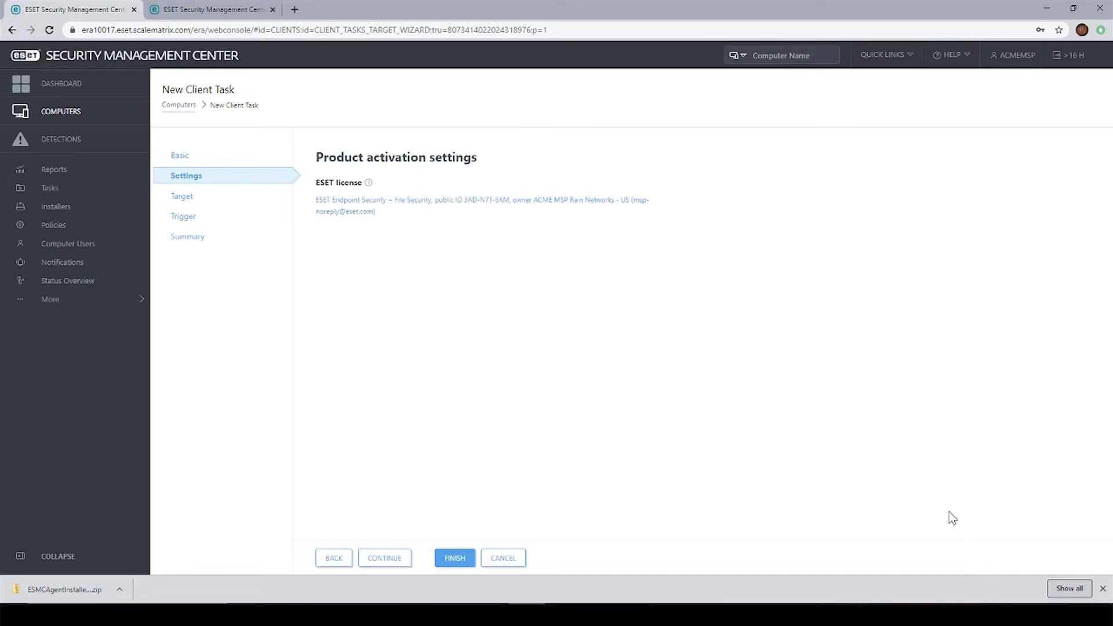
pyautogui.click(344, 559)
pyautogui.click(365, 355)
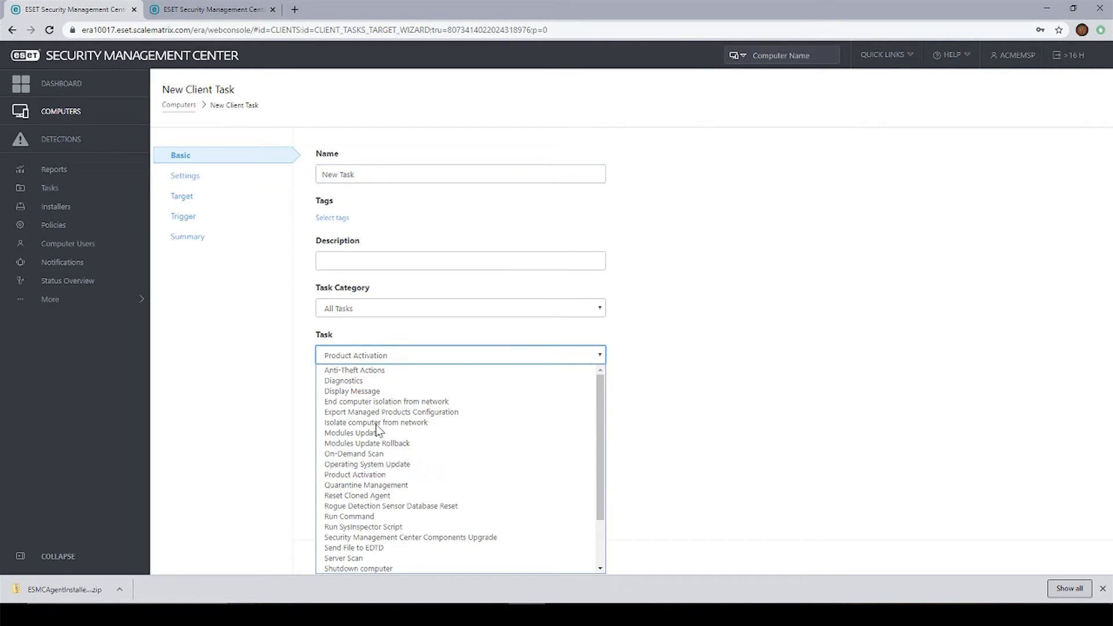
# Choose Run Command as the task type, and open then cancel the Windows Run dialog.
pyautogui.scroll(-2, 375, 435)
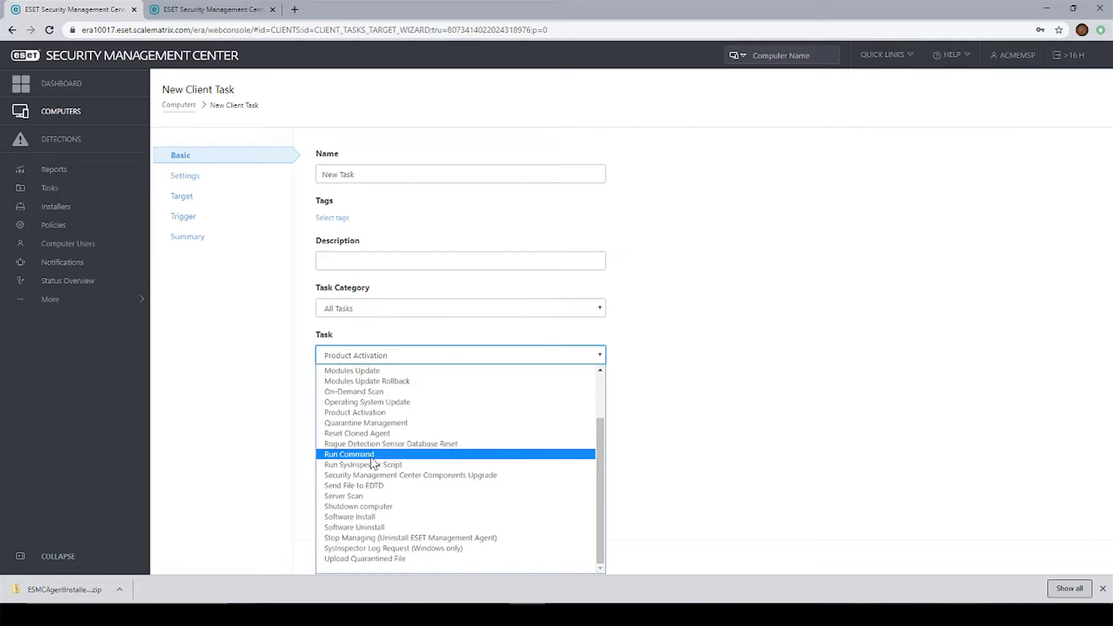
pyautogui.click(371, 457)
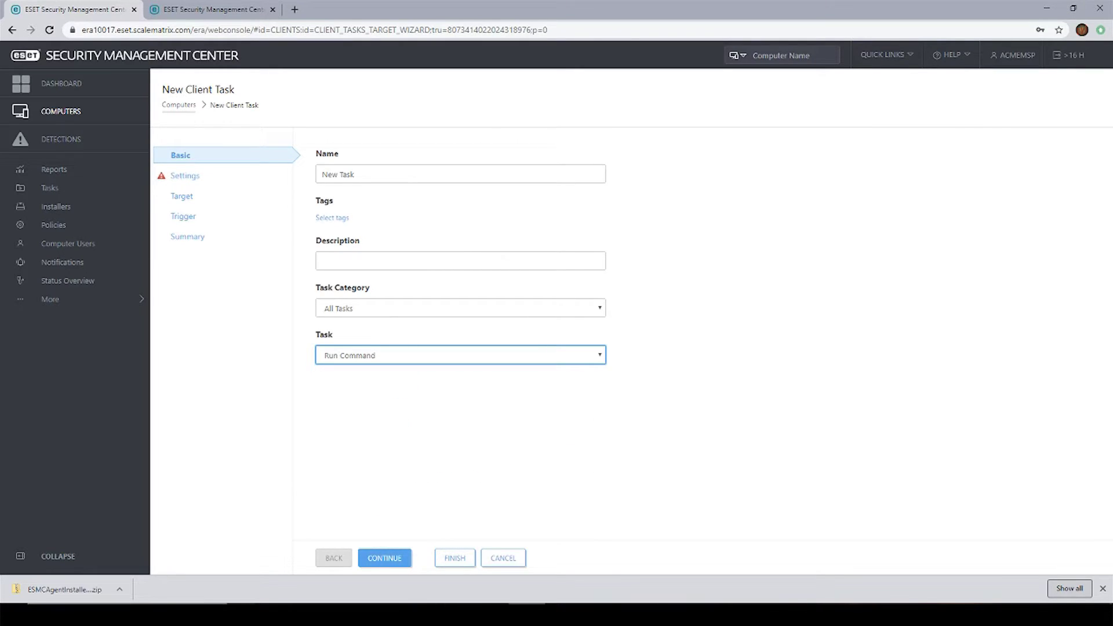
pyautogui.press('super+x')
pyautogui.click(40, 560)
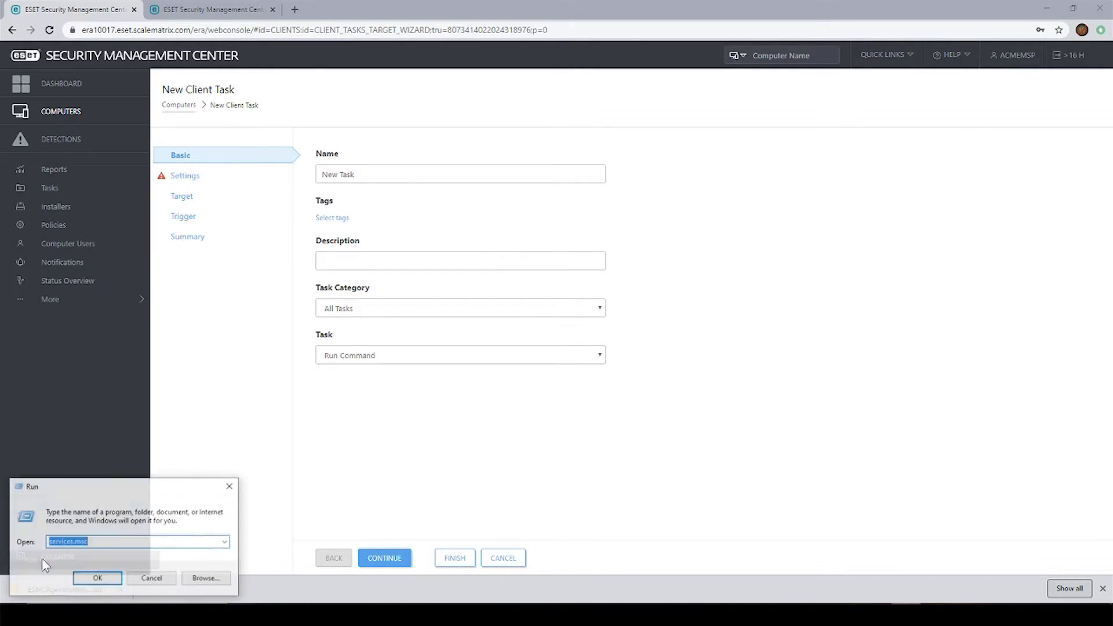
pyautogui.moveTo(68, 492); pyautogui.dragTo(518, 409)
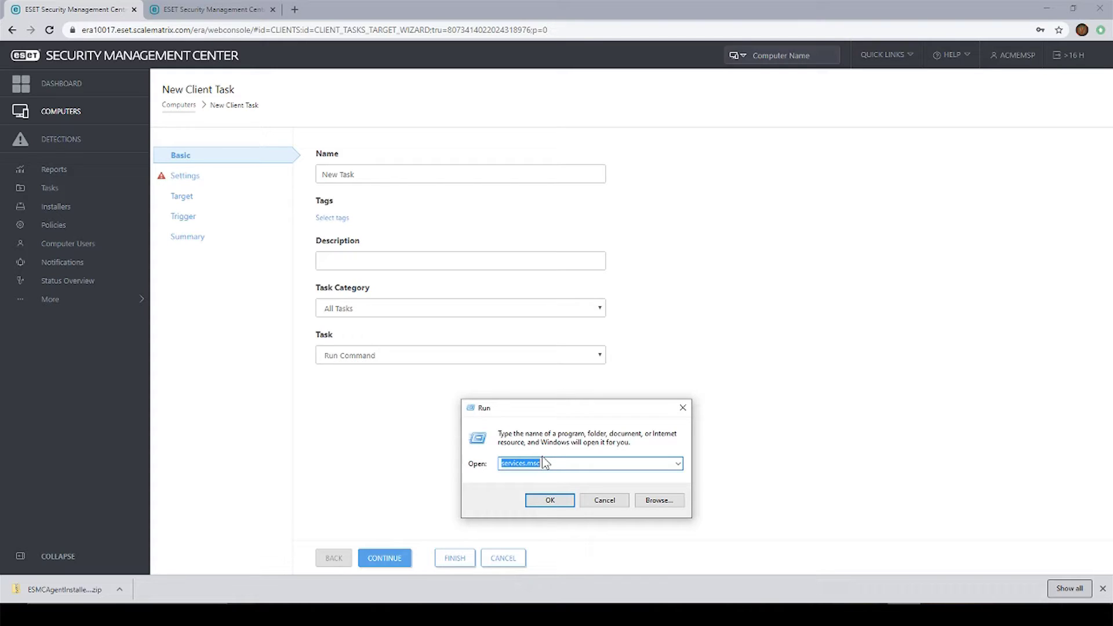
pyautogui.click(602, 502)
# Review the Run Command settings, go back, and switch the task to Display Message.
pyautogui.click(383, 559)
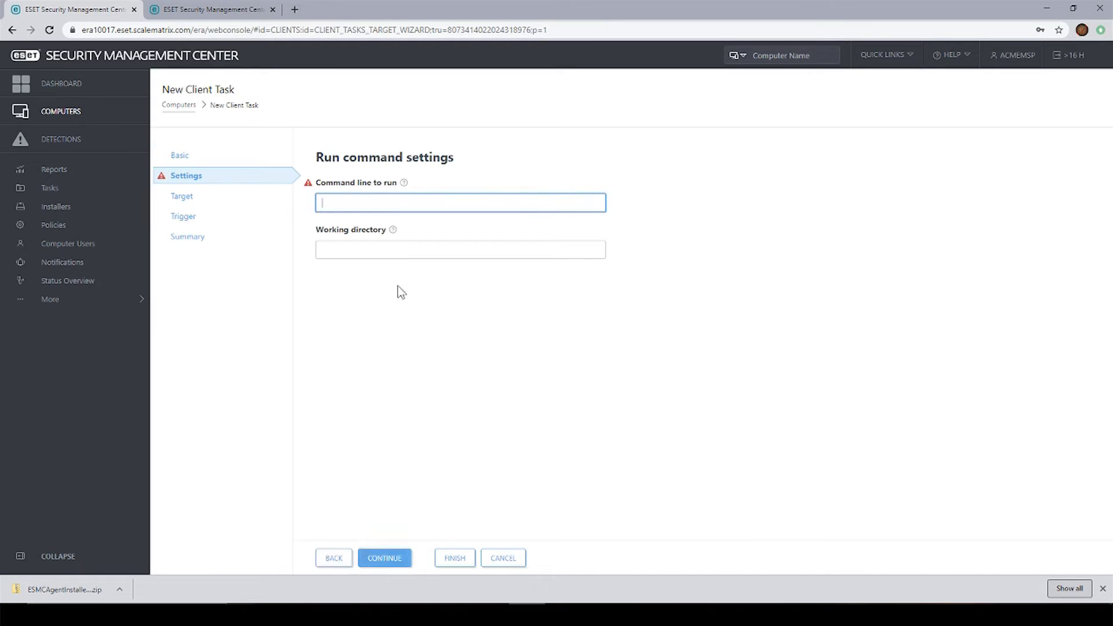
pyautogui.moveTo(392, 232)
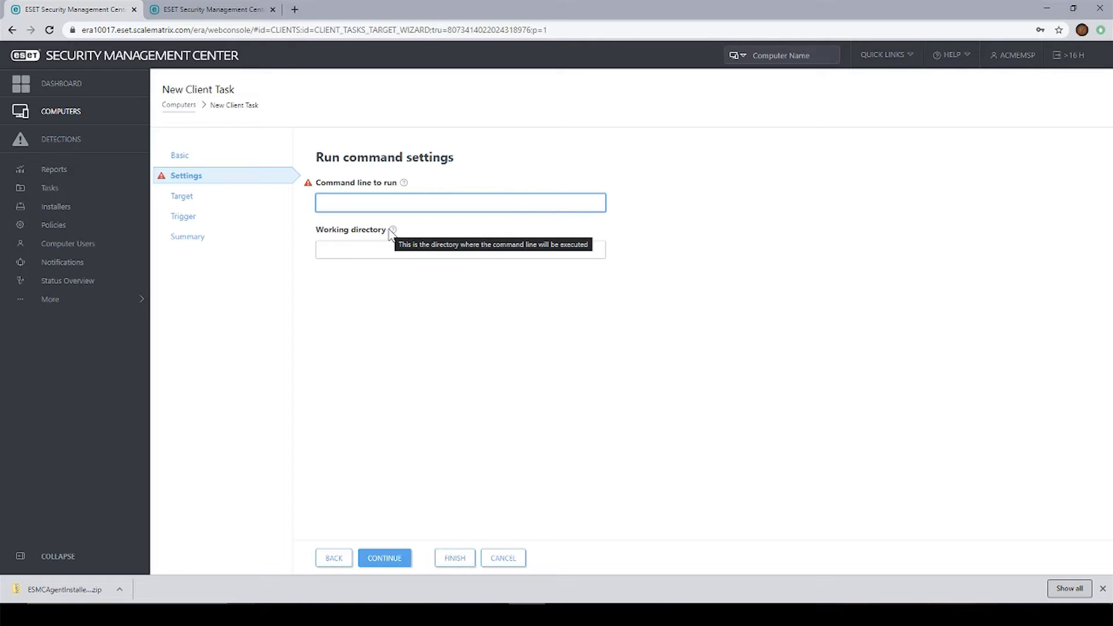
pyautogui.click(334, 558)
pyautogui.click(353, 356)
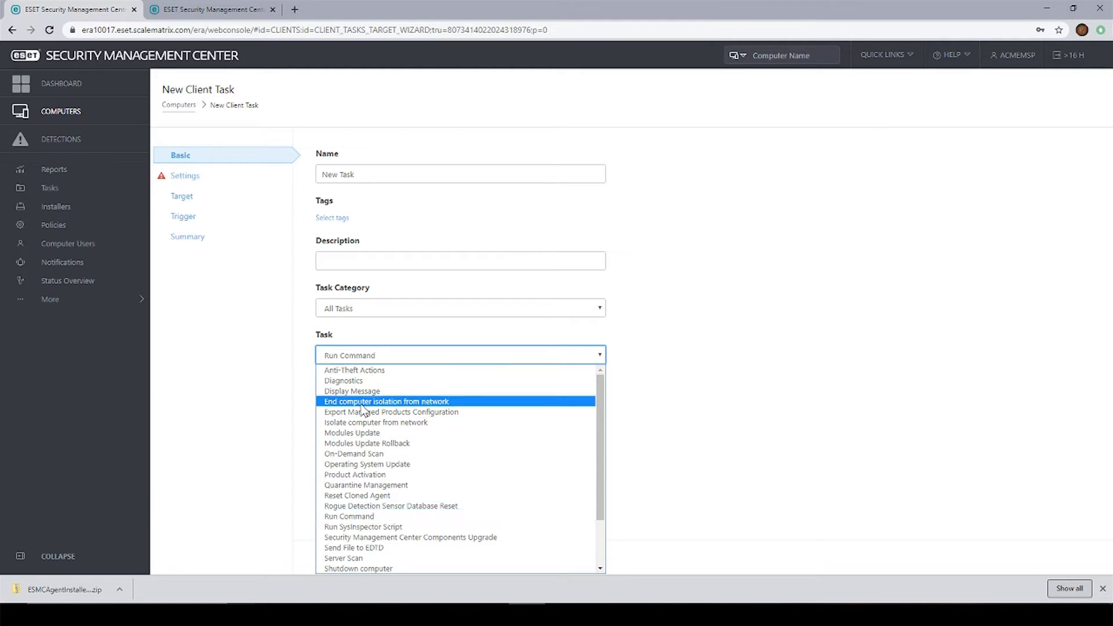
pyautogui.click(494, 391)
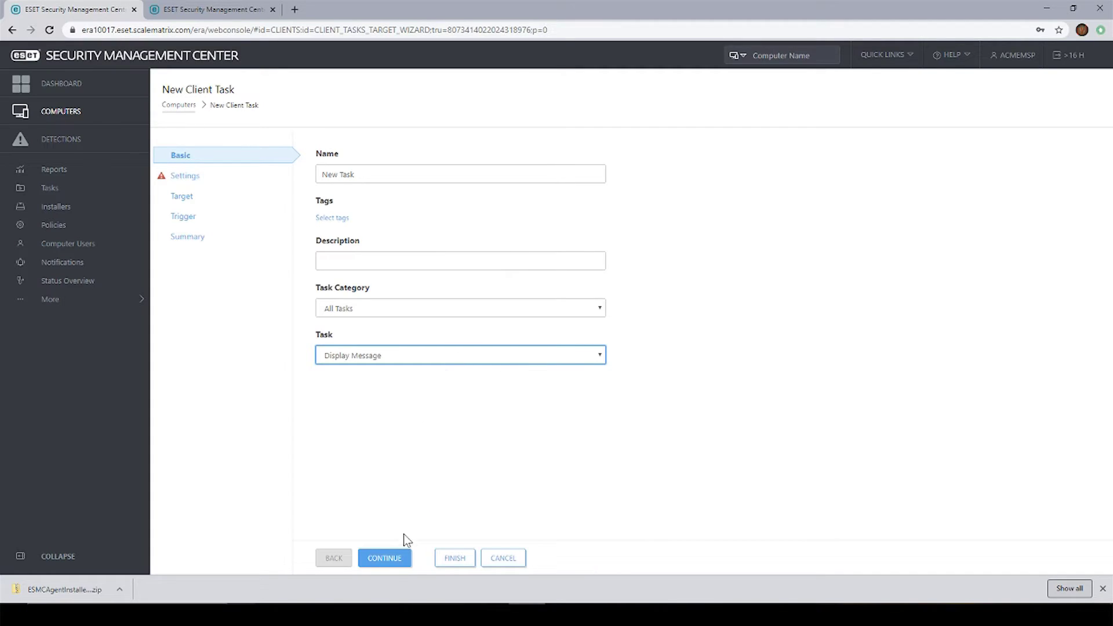
# Step through the Display Message task's Settings, Target and Trigger, then discard it.
pyautogui.click(391, 566)
pyautogui.click(390, 567)
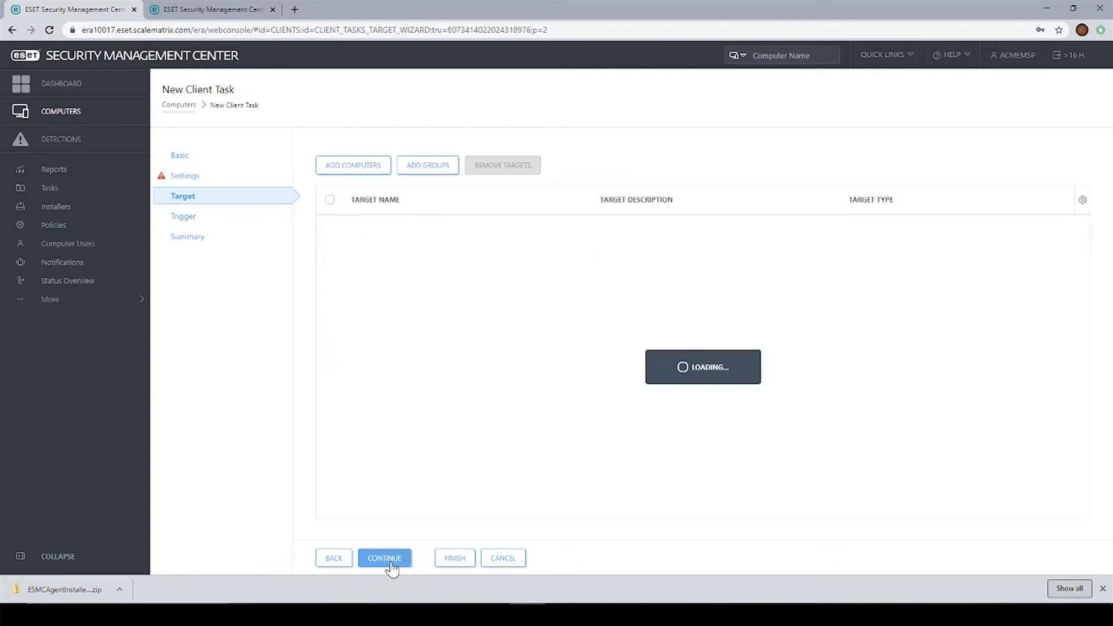
pyautogui.click(385, 559)
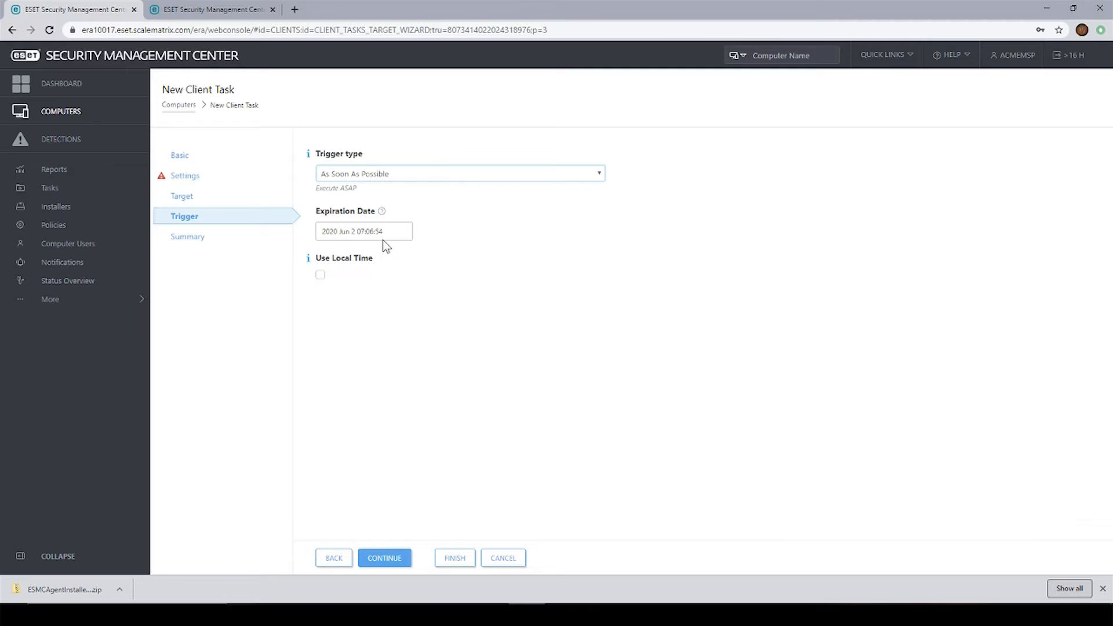
pyautogui.click(397, 174)
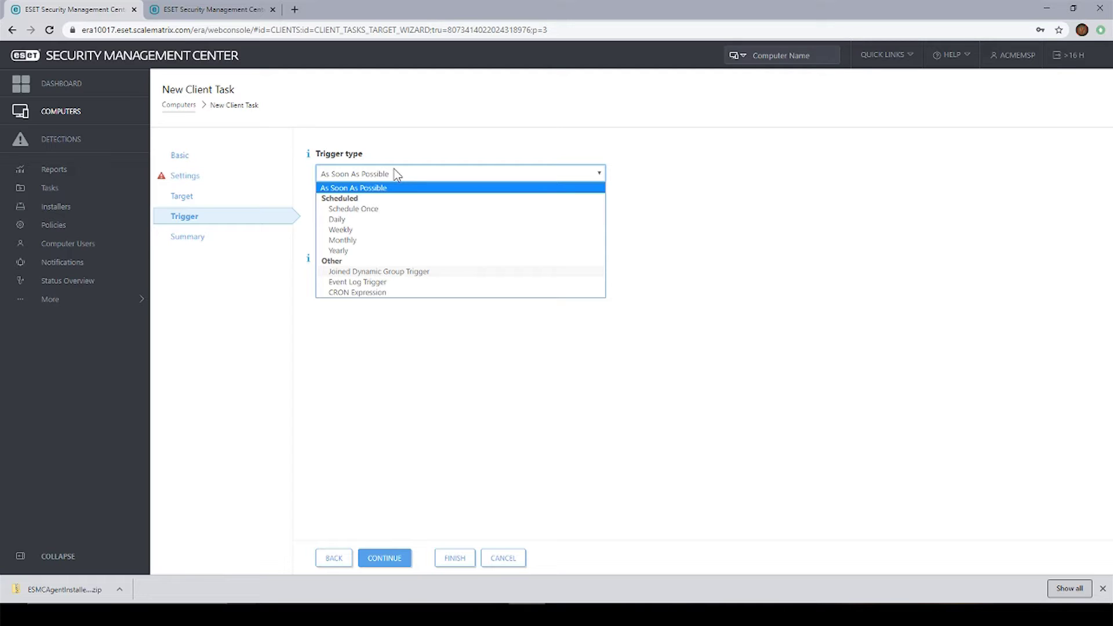
pyautogui.click(513, 557)
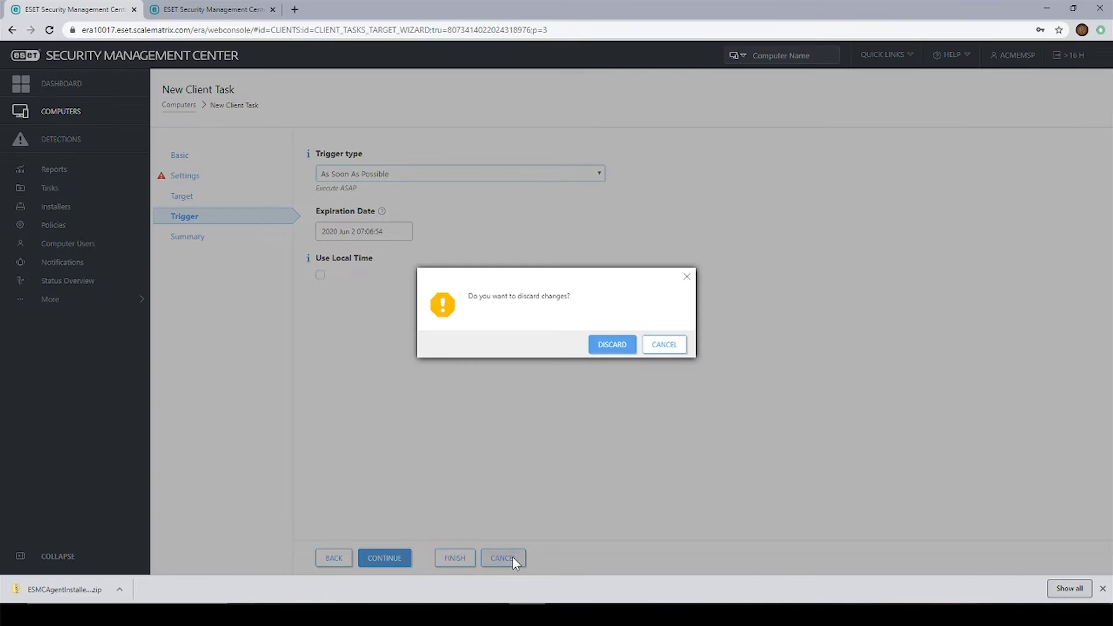
pyautogui.click(611, 346)
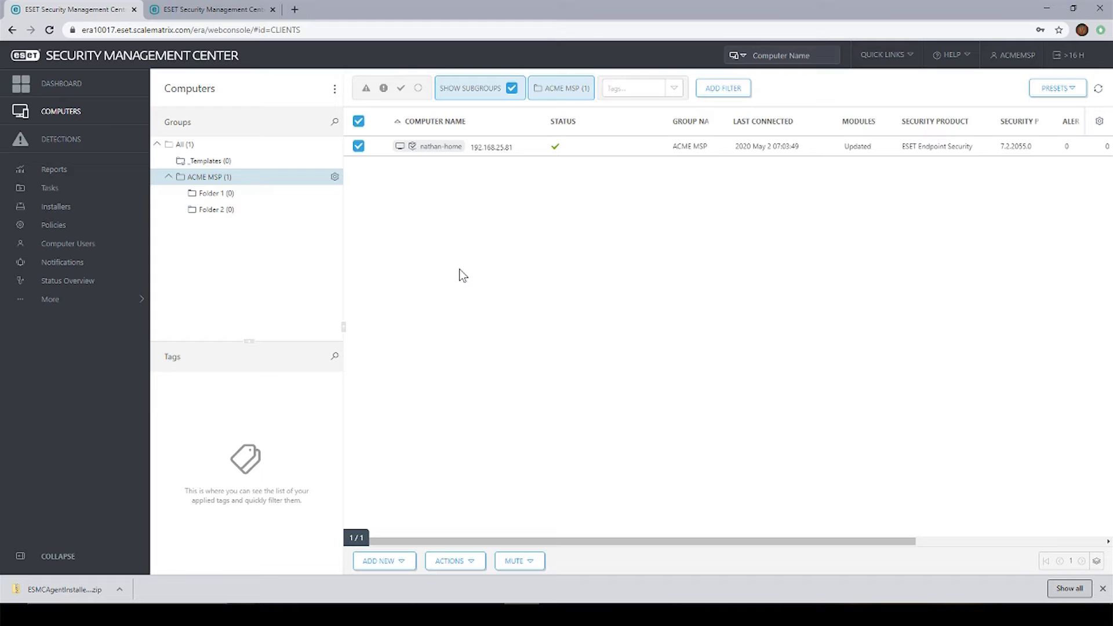
# Check that Folder 1 and Folder 2 are empty, then start a new static group under ACME MSP.
pyautogui.click(203, 194)
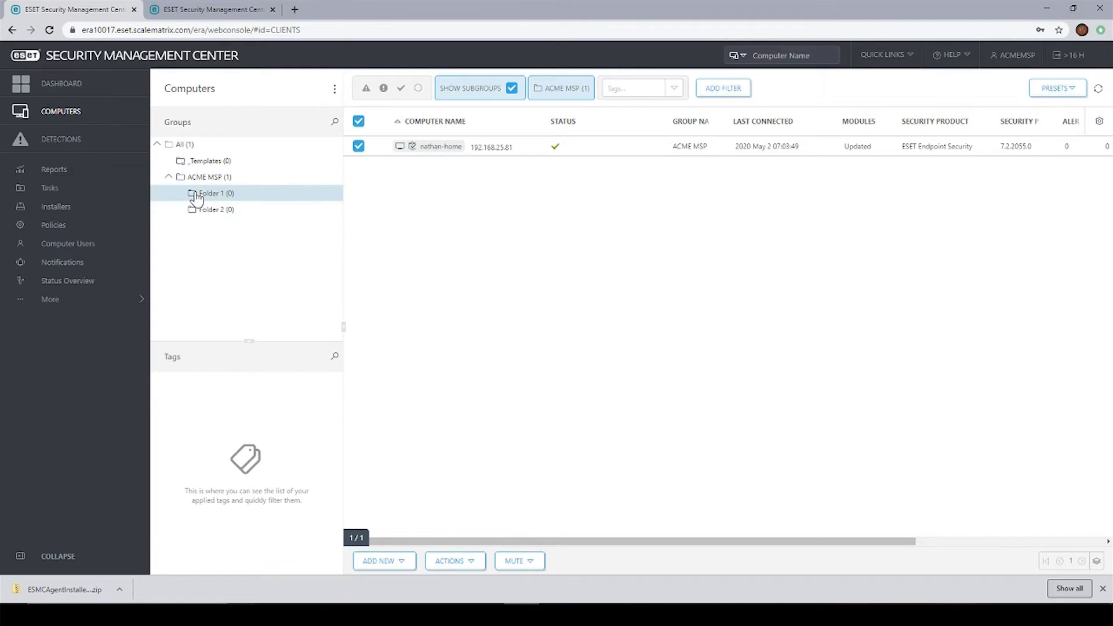
pyautogui.click(201, 215)
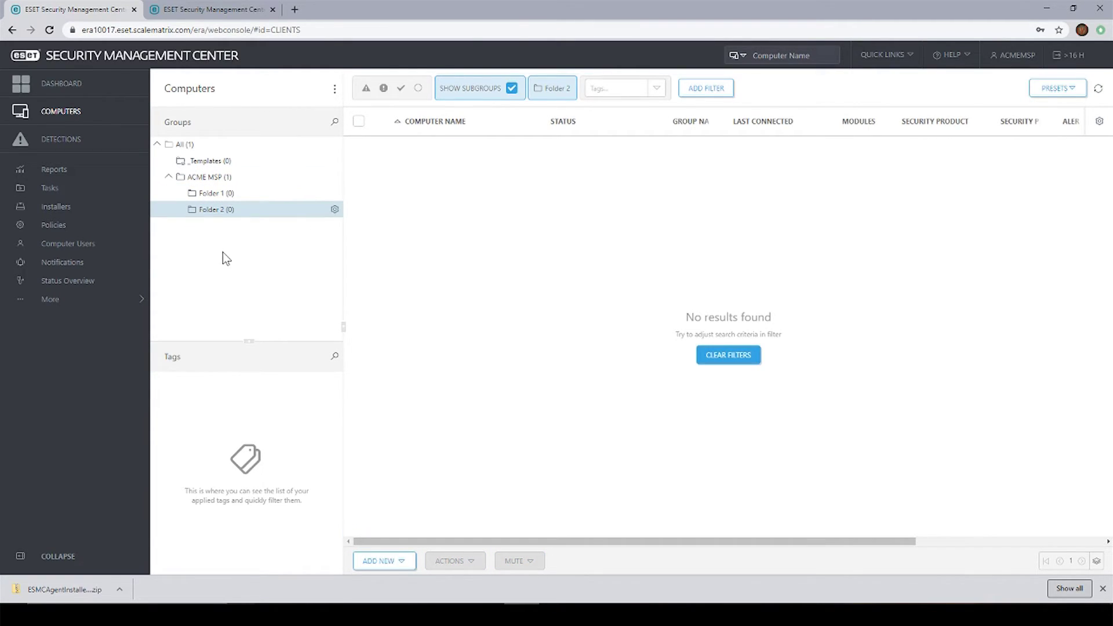
pyautogui.click(211, 177)
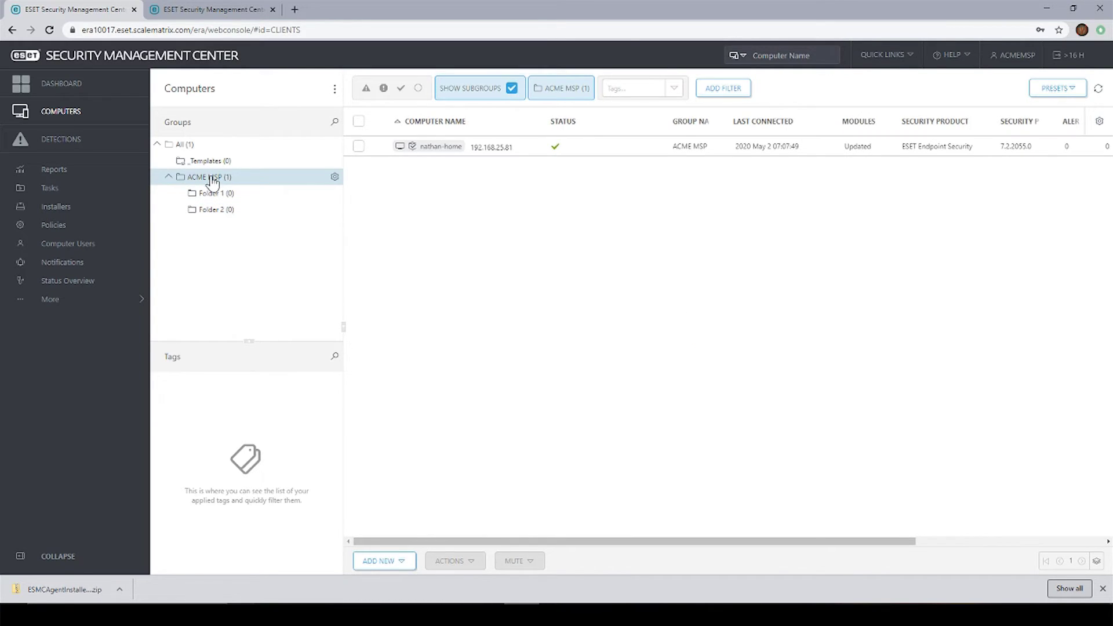
pyautogui.click(335, 177)
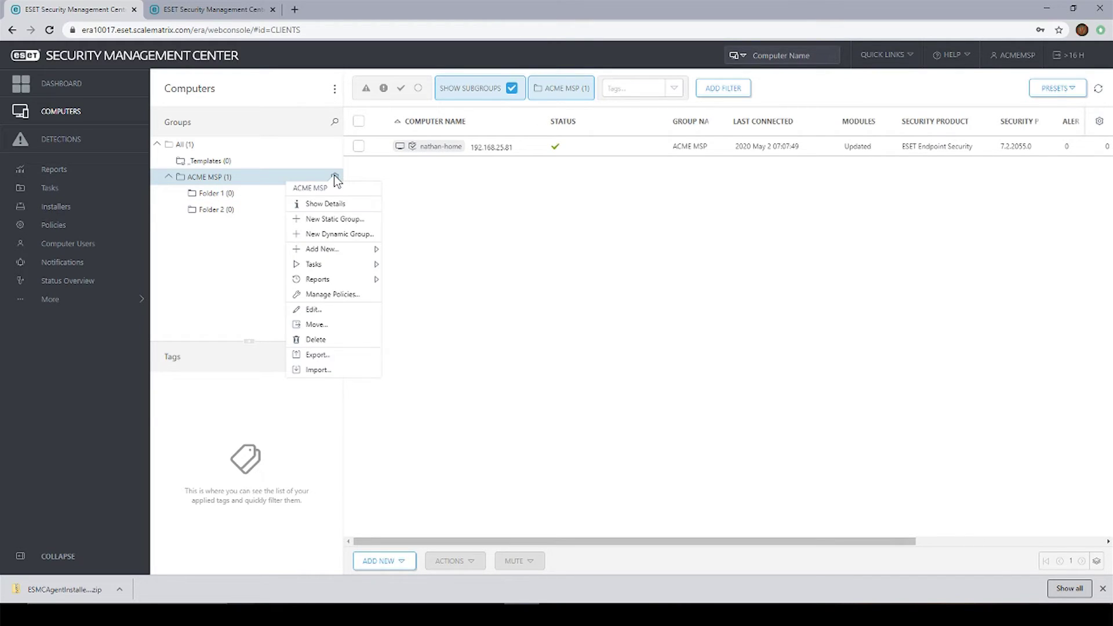
pyautogui.click(355, 220)
# Name the new static group 'Folder 3', finish it, and view Folder 3 then ACME MSP.
pyautogui.write('Folder 3')
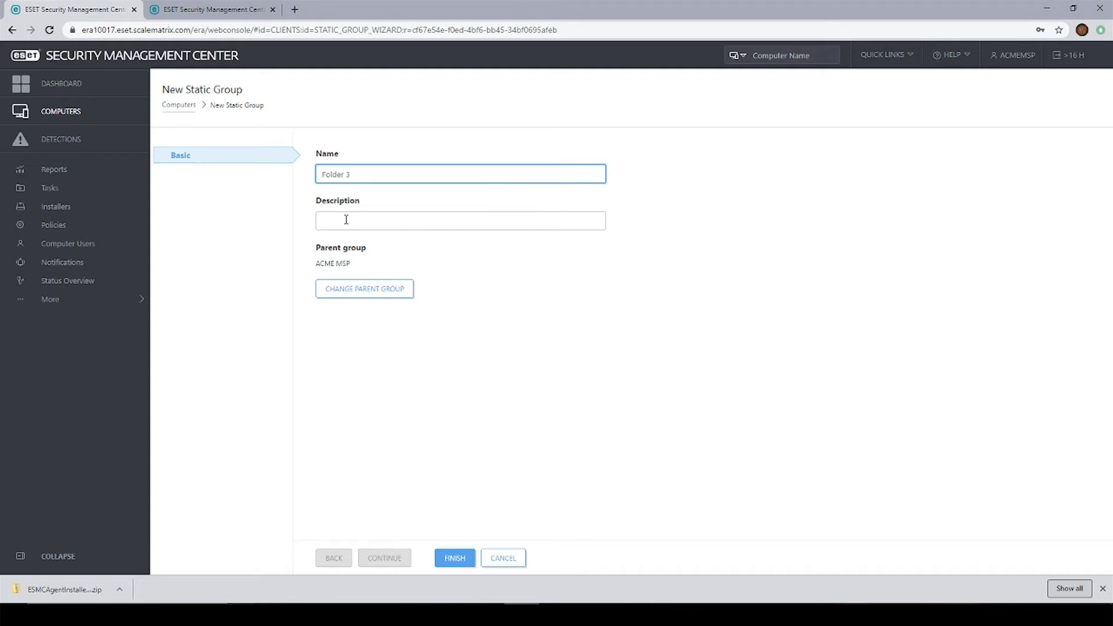
pyautogui.click(455, 558)
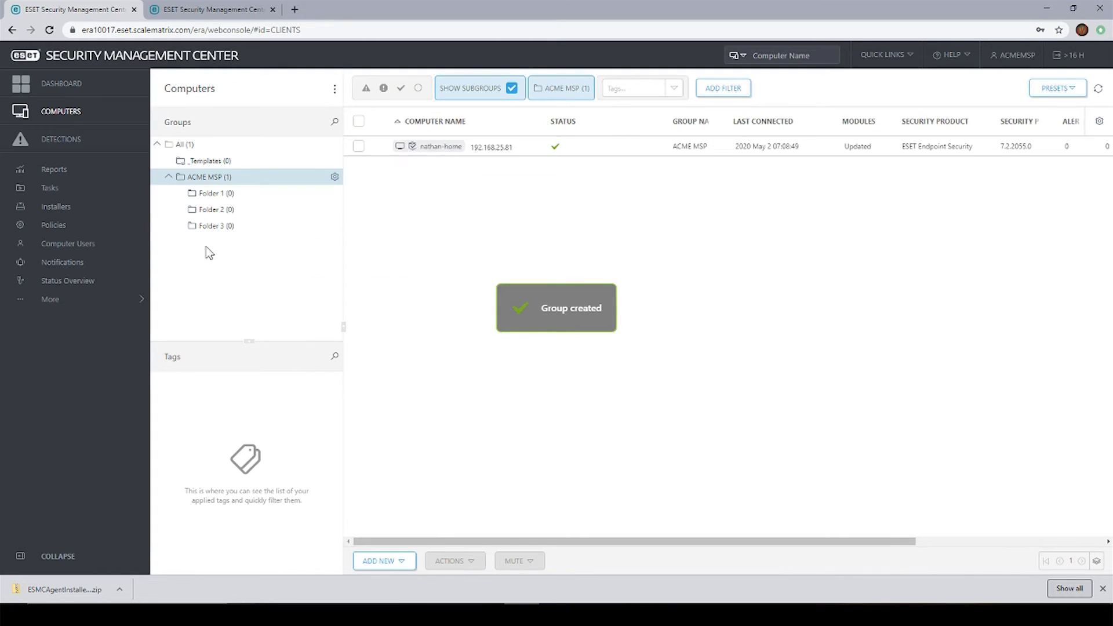
pyautogui.click(200, 225)
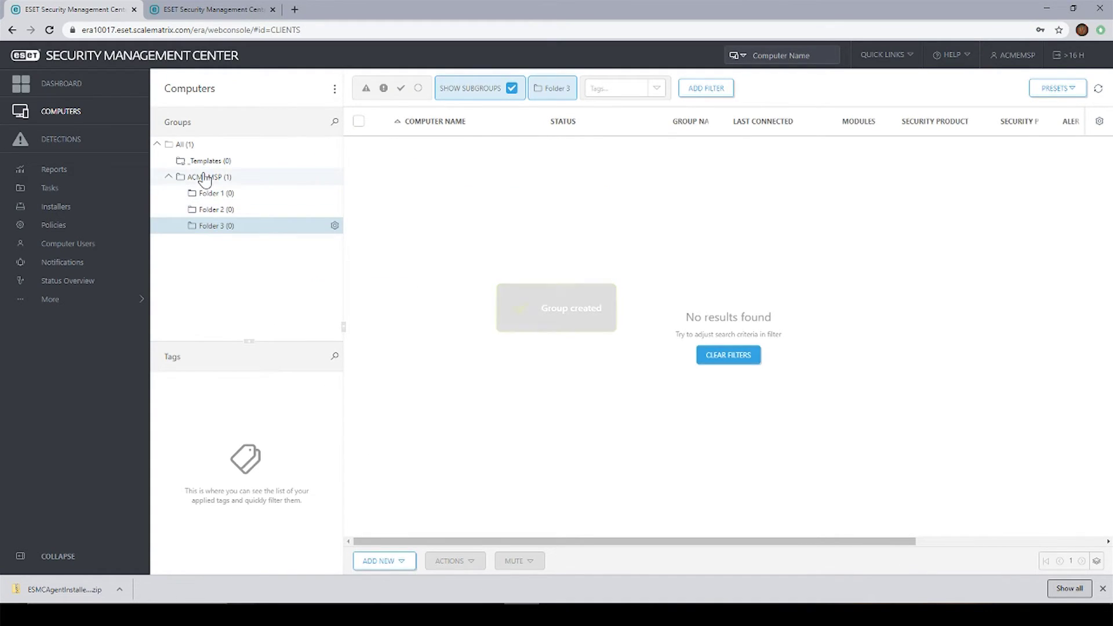
pyautogui.click(205, 178)
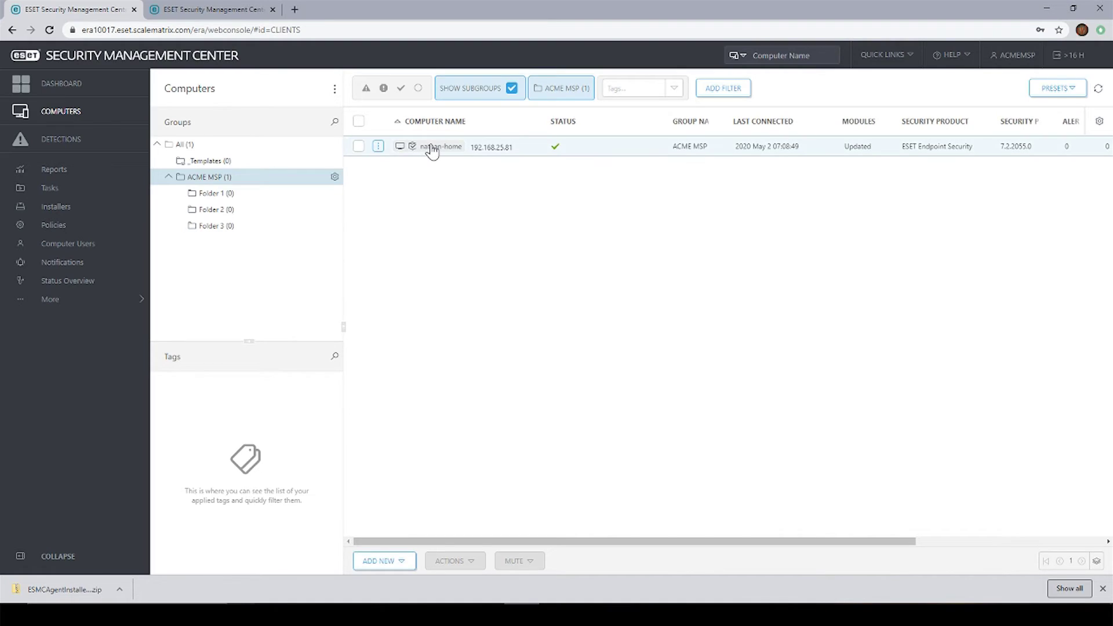
# Drag nathan-home onto Folder 3, confirm the move, and open Folder 3.
pyautogui.moveTo(432, 150); pyautogui.dragTo(215, 229)
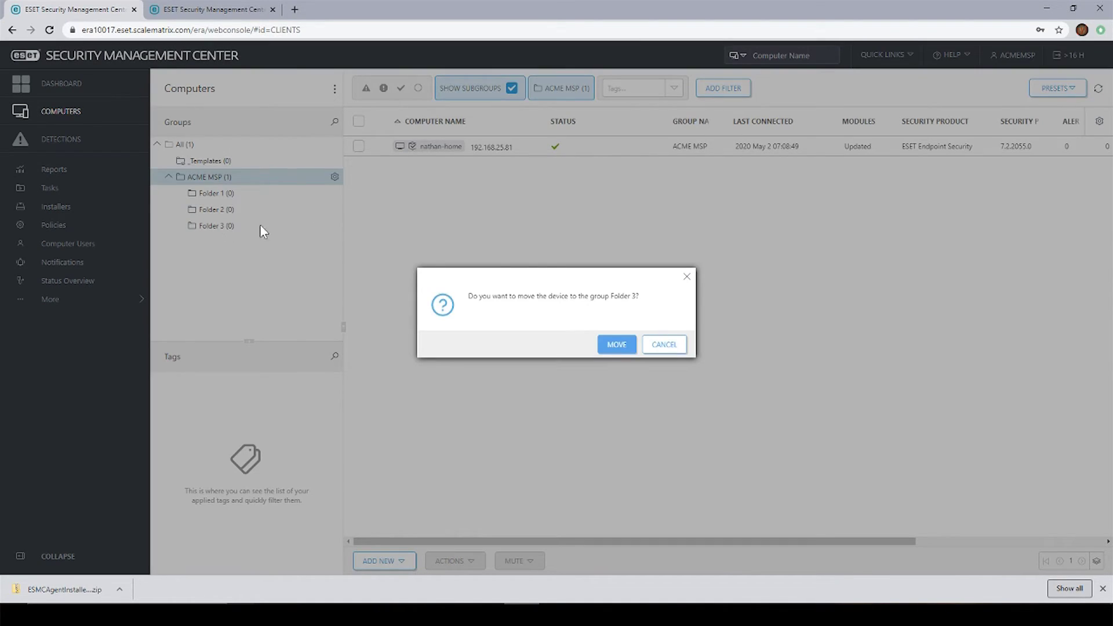
pyautogui.click(617, 344)
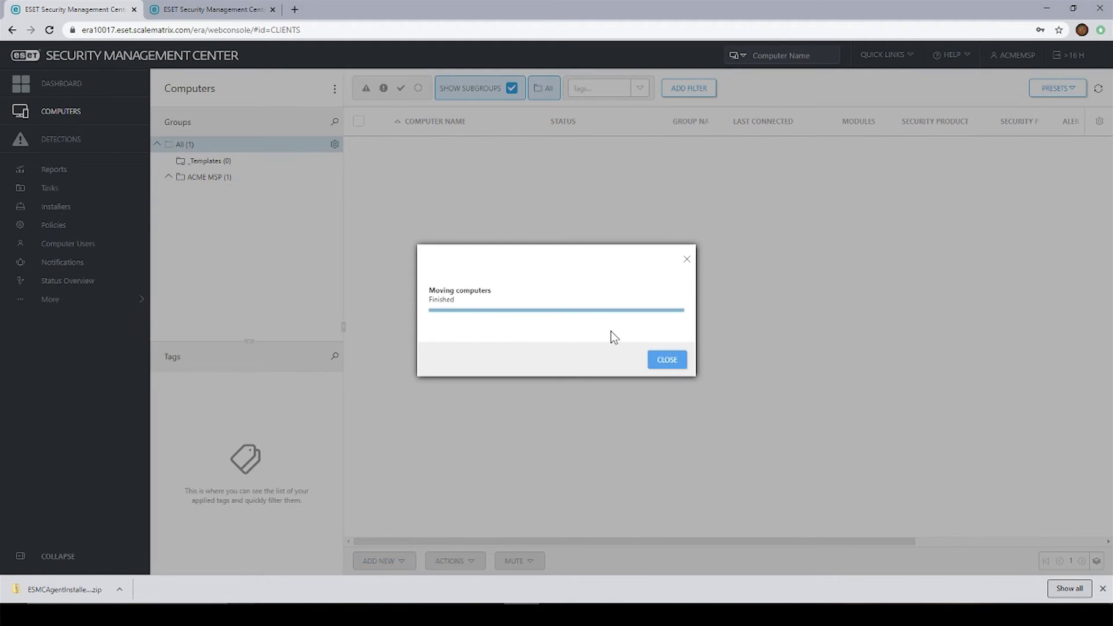
pyautogui.click(667, 360)
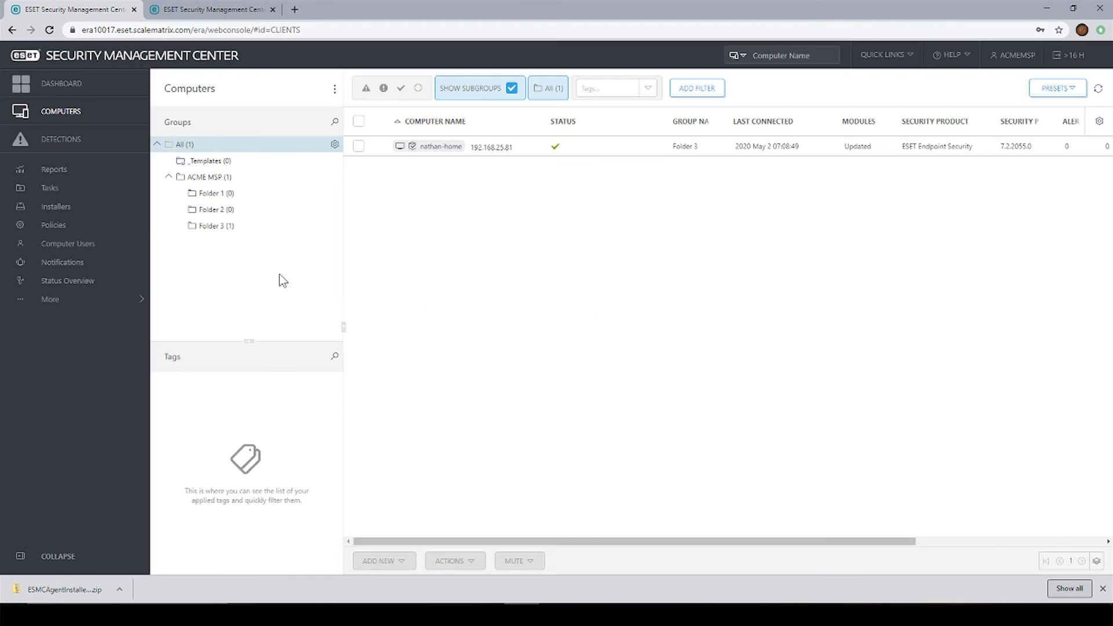
pyautogui.click(208, 230)
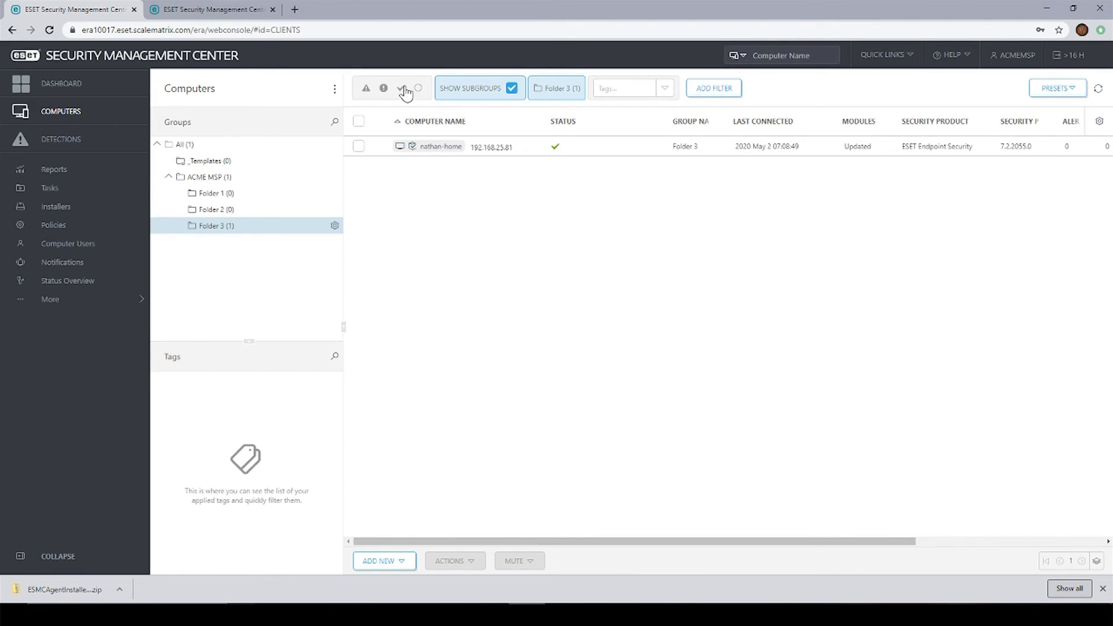
# Filter Folder 3's computer list to Error, Warning and OK statuses.
pyautogui.click(367, 93)
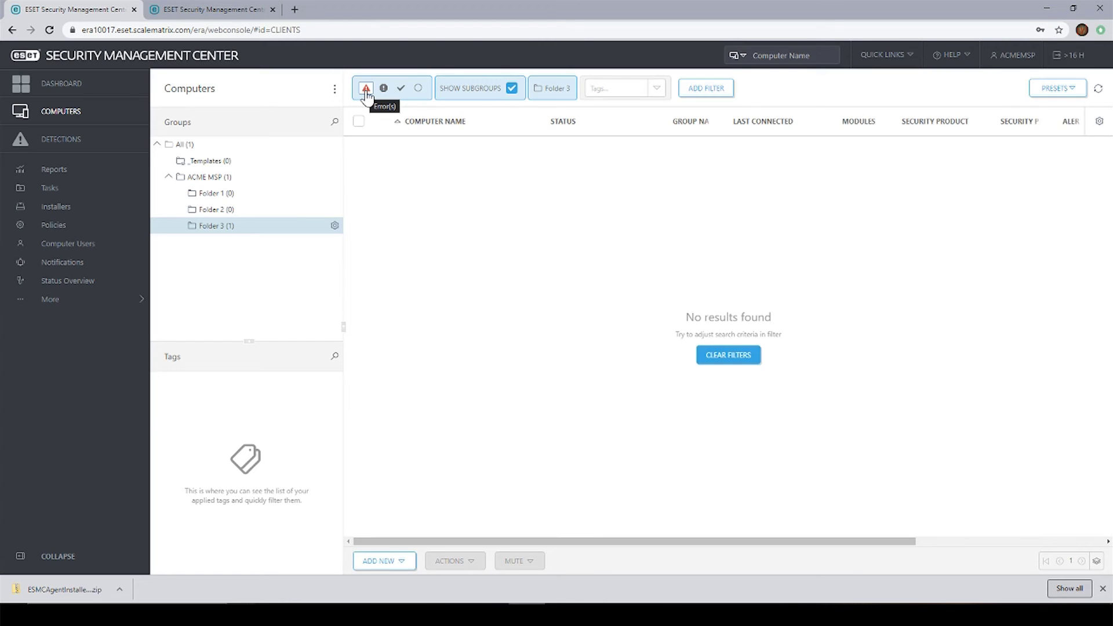
pyautogui.click(383, 90)
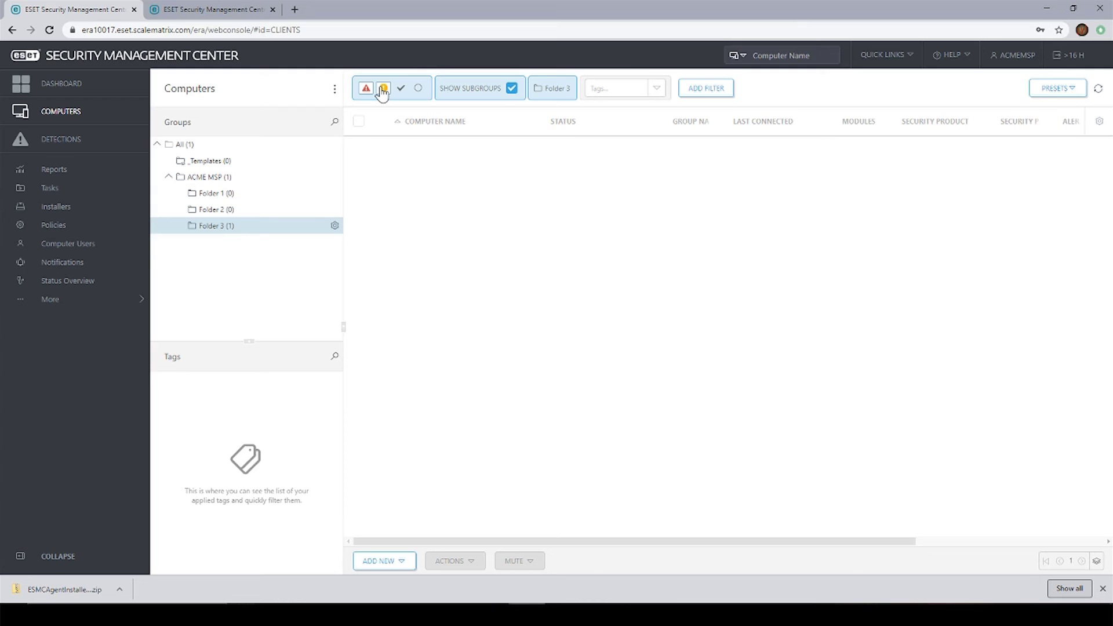
pyautogui.click(401, 90)
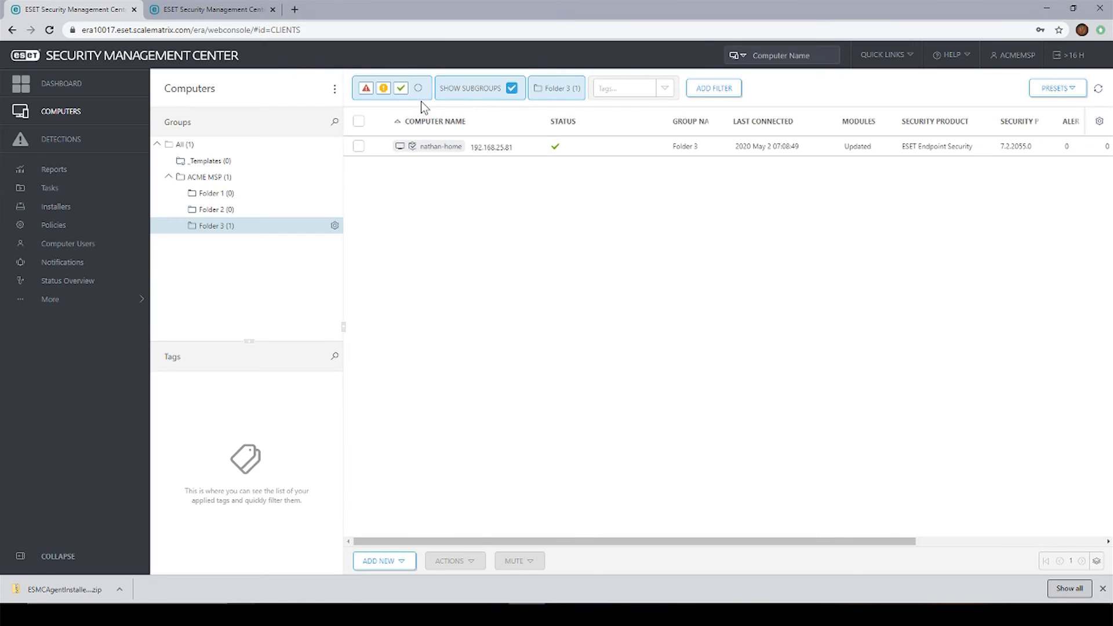
# Add a Name filter and open nathan-home's right-click menu.
pyautogui.click(718, 93)
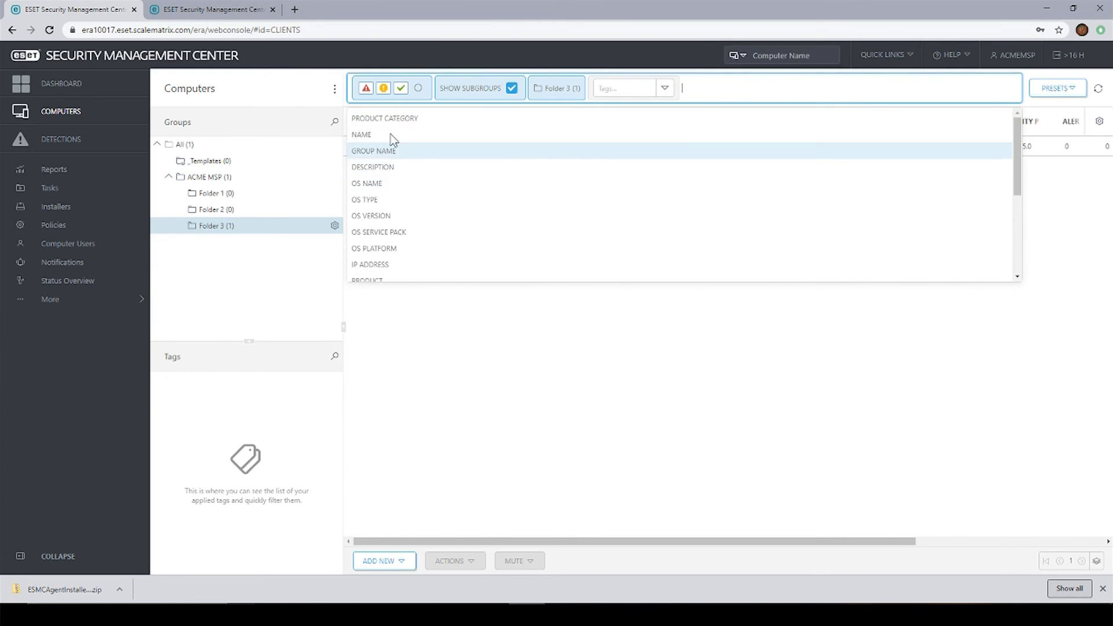
pyautogui.click(373, 135)
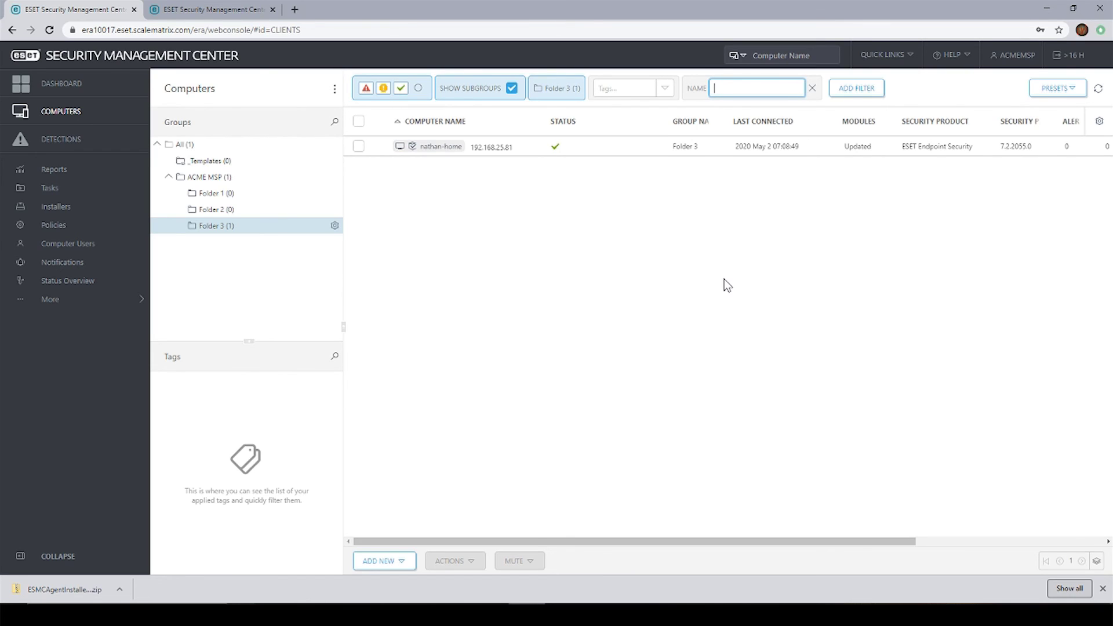
pyautogui.rightClick(444, 146)
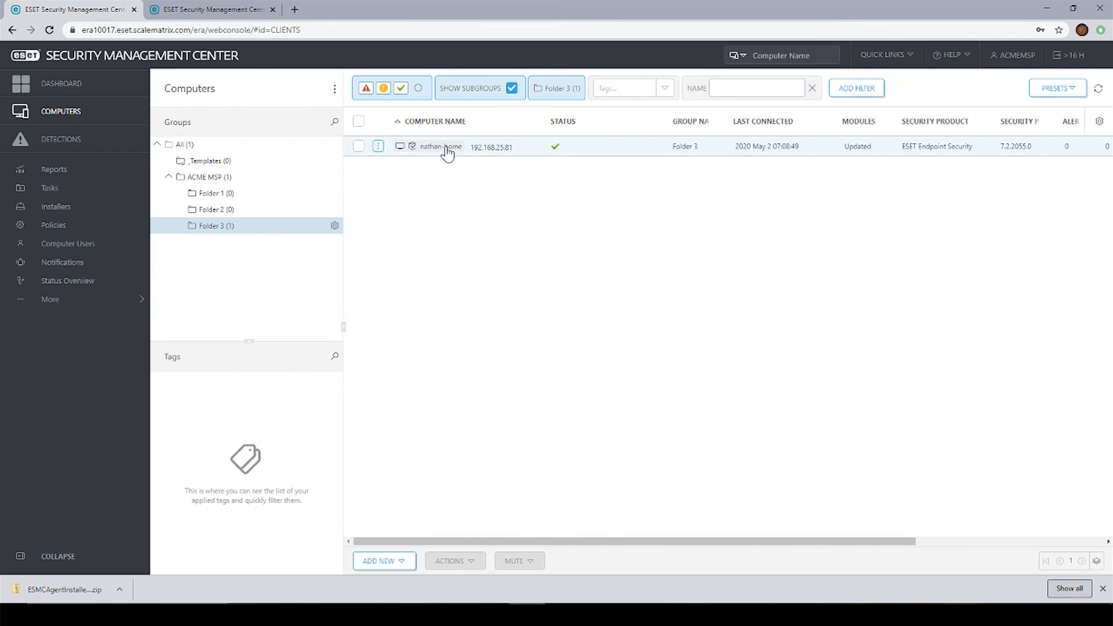